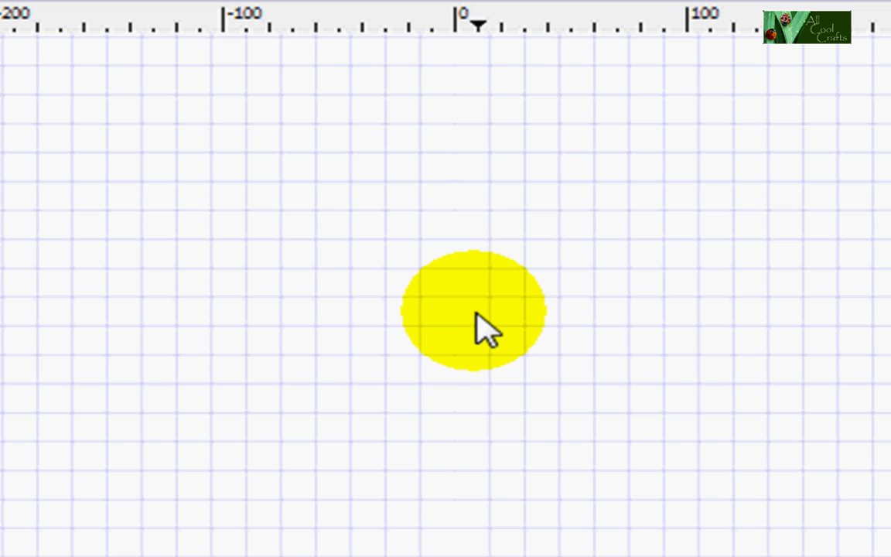
# With the ellipse tool, draw a small circle and a wider ellipse to its lower right
pyautogui.rightClick(475, 314)
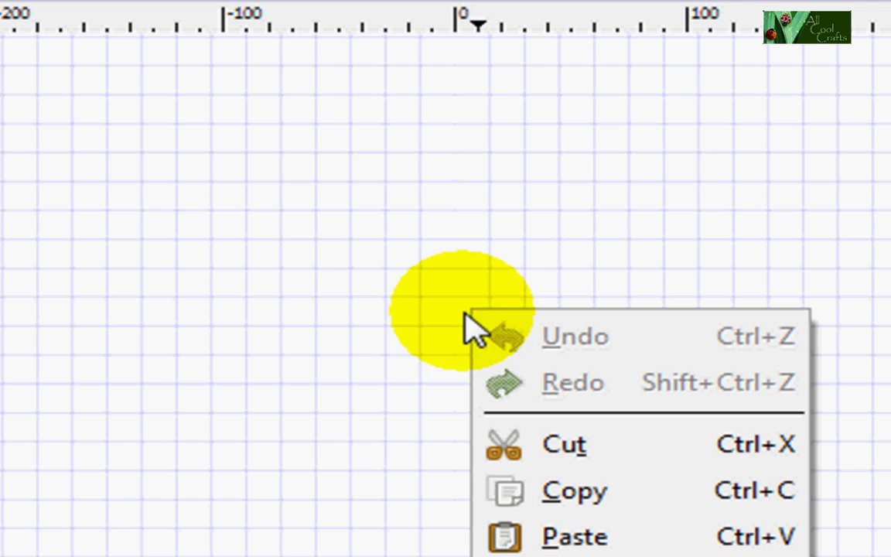
pyautogui.click(421, 339)
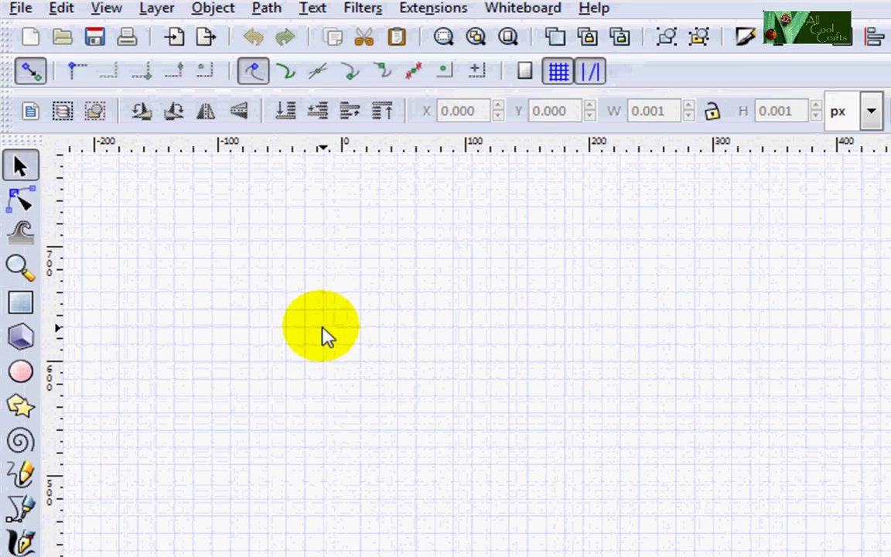
pyautogui.click(22, 373)
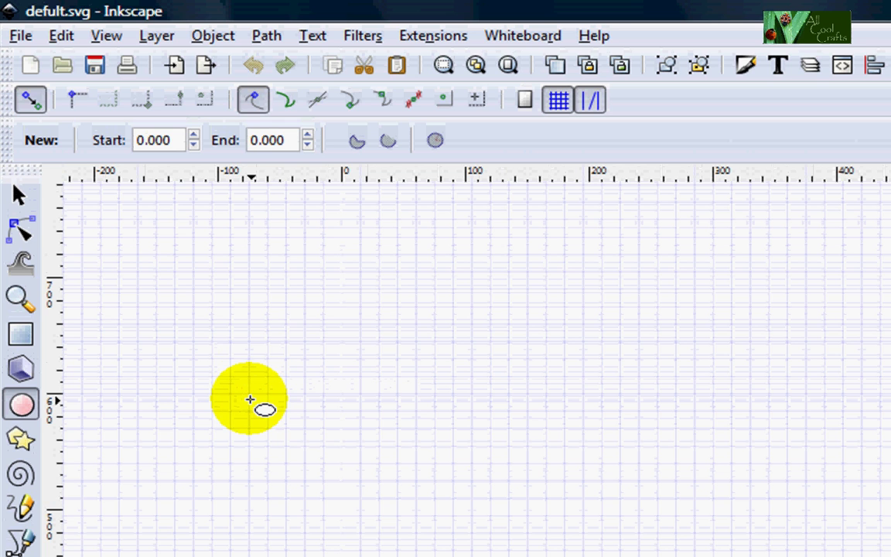
pyautogui.moveTo(250, 399); pyautogui.dragTo(284, 425)
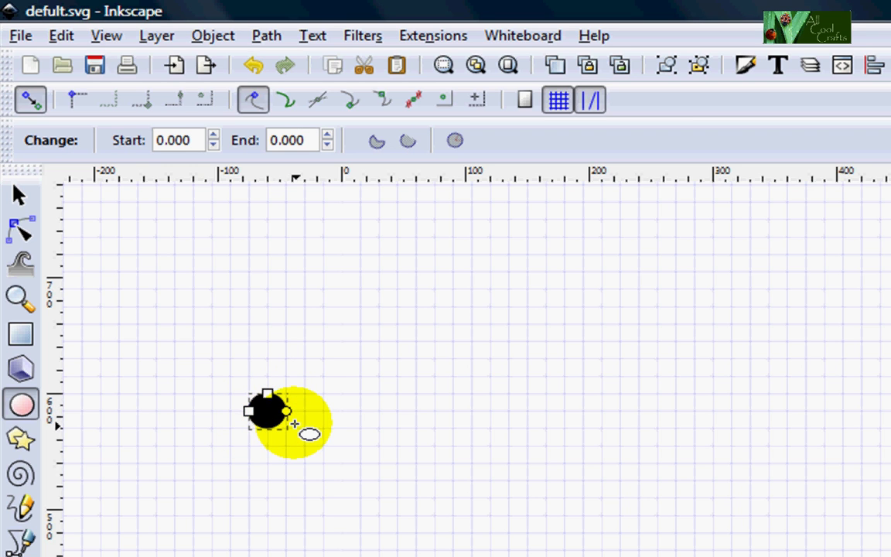
pyautogui.moveTo(378, 428); pyautogui.dragTo(456, 455)
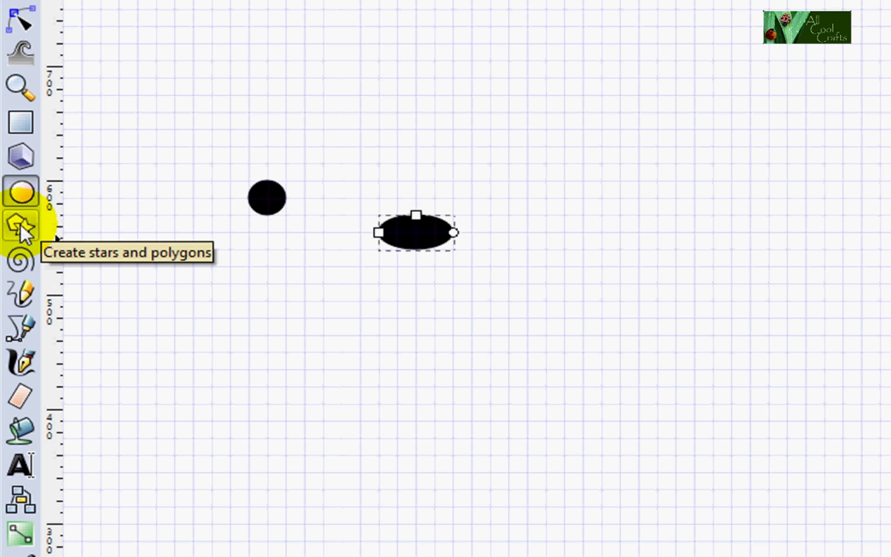
# Draw a small regular pentagon below the circle and a larger pentagon above the ellipse
pyautogui.click(23, 226)
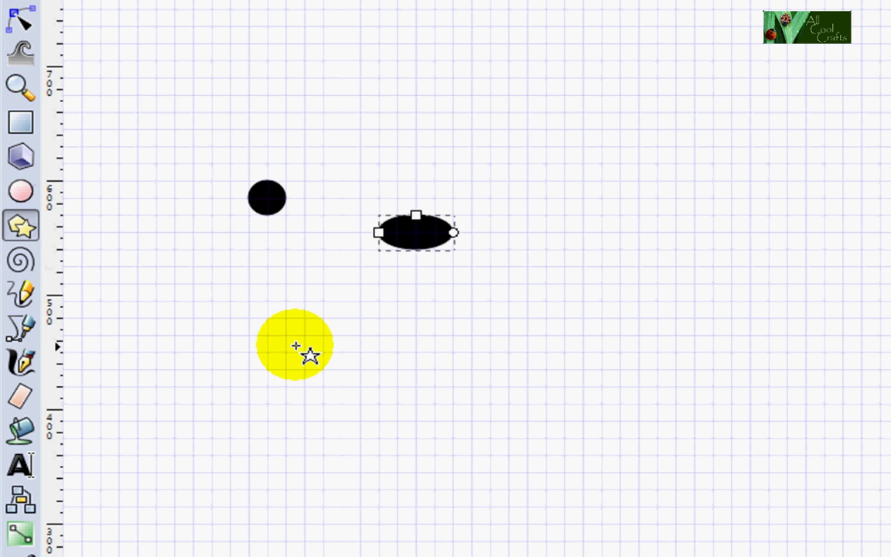
pyautogui.moveTo(304, 352); pyautogui.dragTo(314, 372)
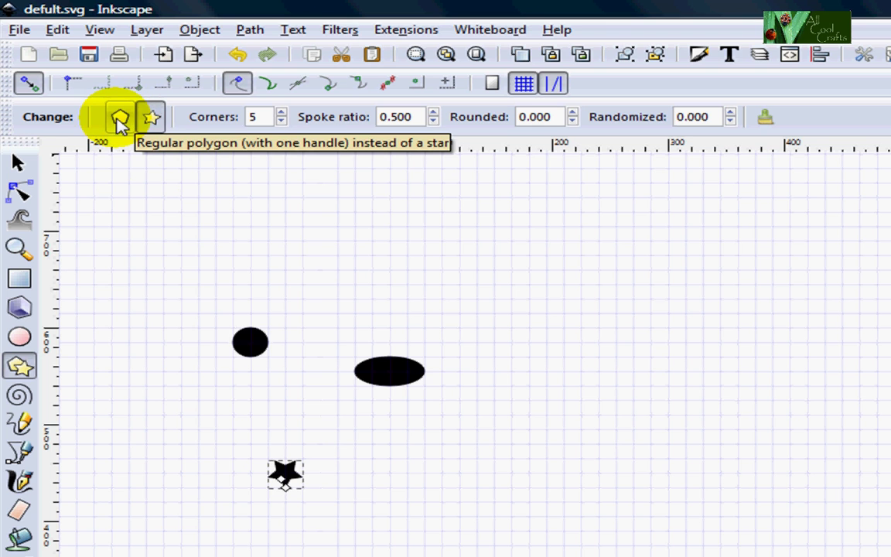
pyautogui.click(119, 119)
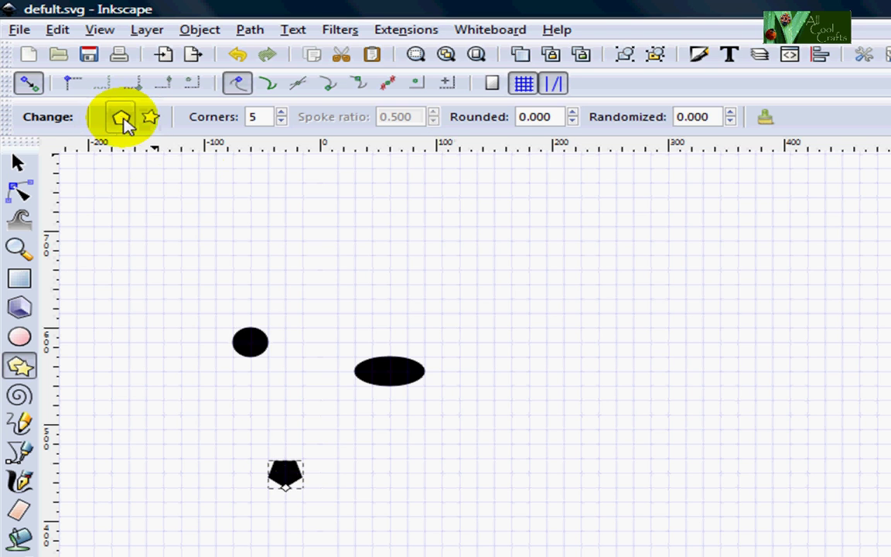
pyautogui.moveTo(405, 255)
pyautogui.mouseDown()
pyautogui.moveTo(440, 276)
pyautogui.moveTo(429, 287)
pyautogui.mouseUp()
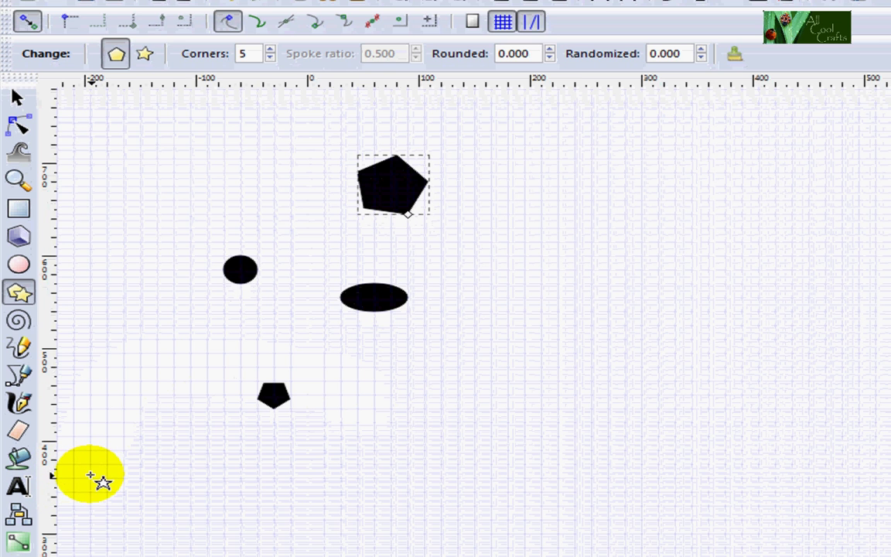
# Type the bold text 'abnm' to the right of the small pentagon
pyautogui.click(18, 487)
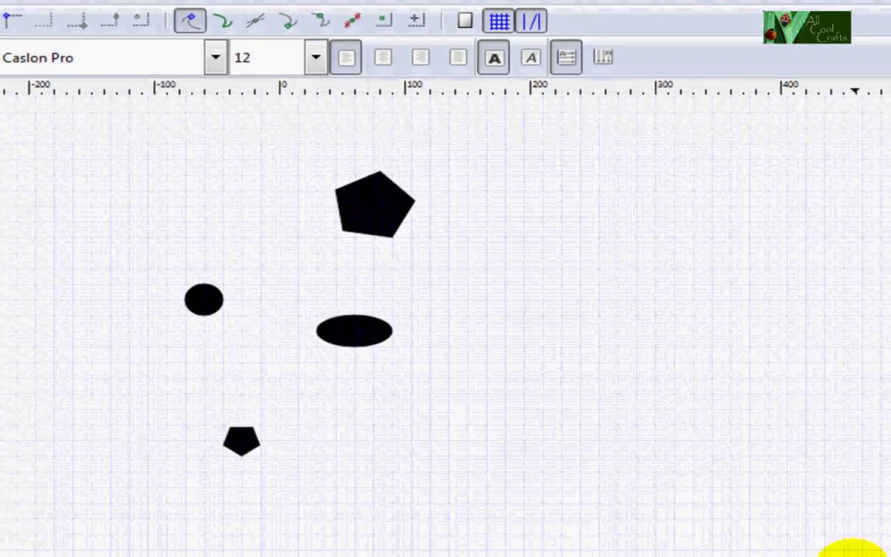
pyautogui.click(453, 416)
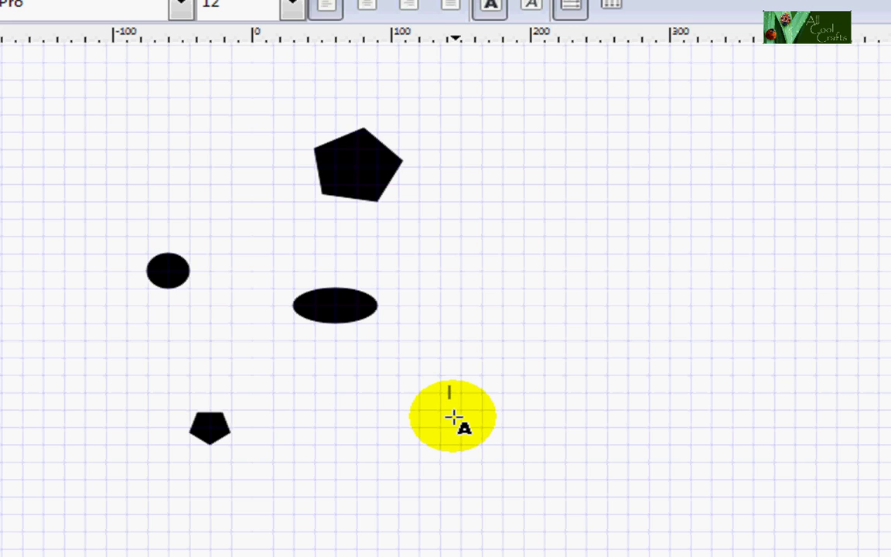
pyautogui.hotkey('ctrl', 'b')
pyautogui.write('ab')
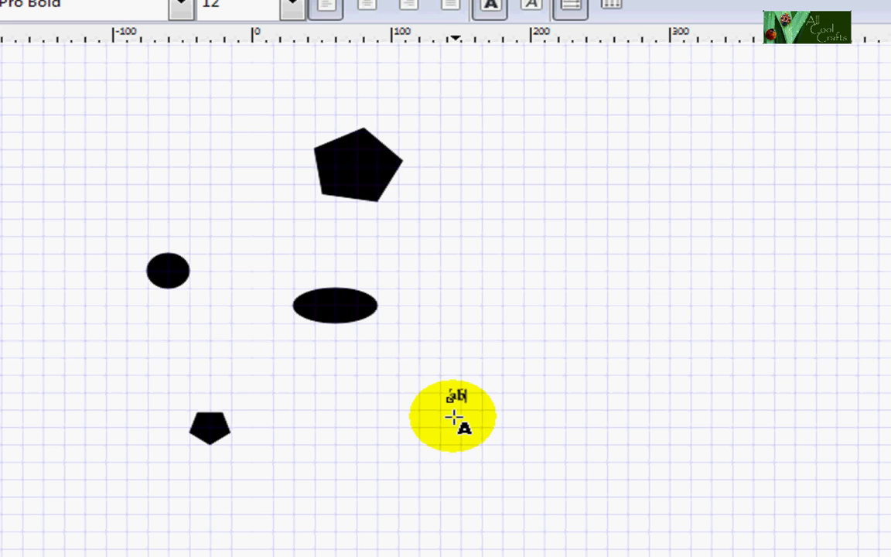
pyautogui.write('nm')
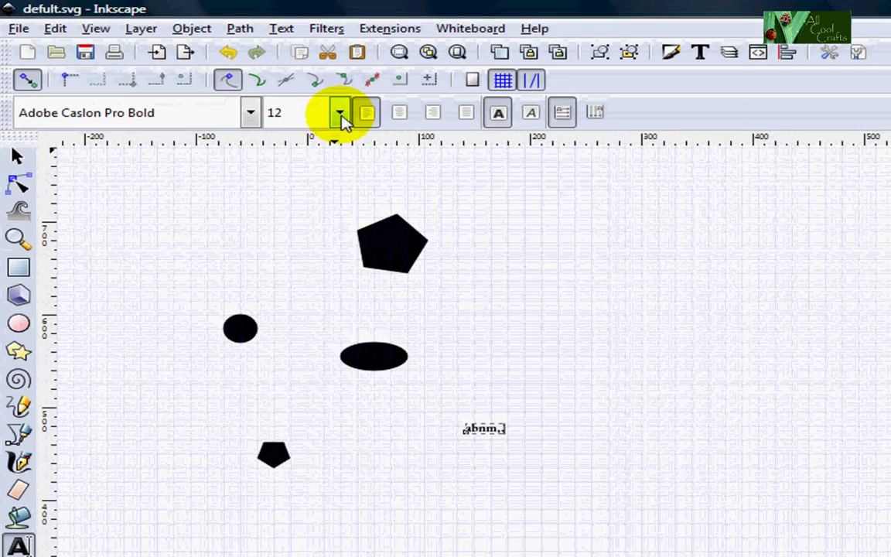
# Change the 'abnm' label's font size to 16, then to 22
pyautogui.click(341, 113)
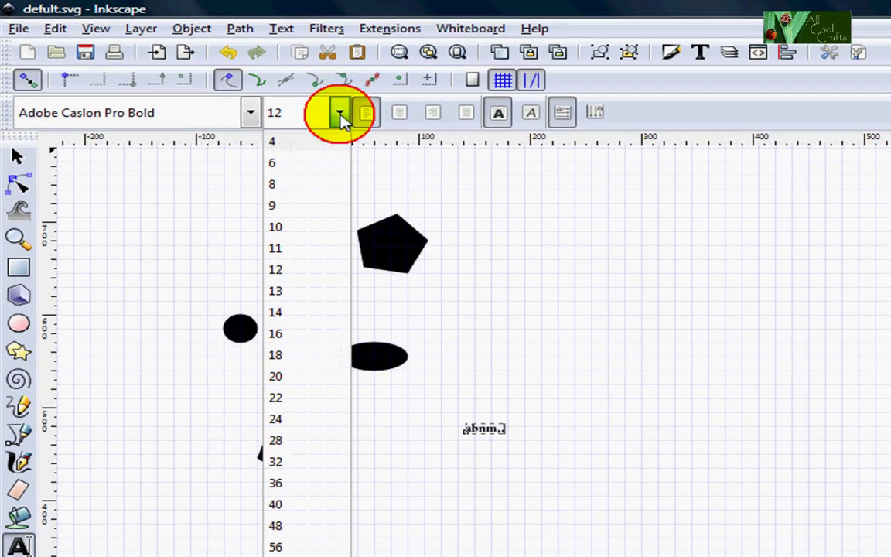
pyautogui.click(291, 333)
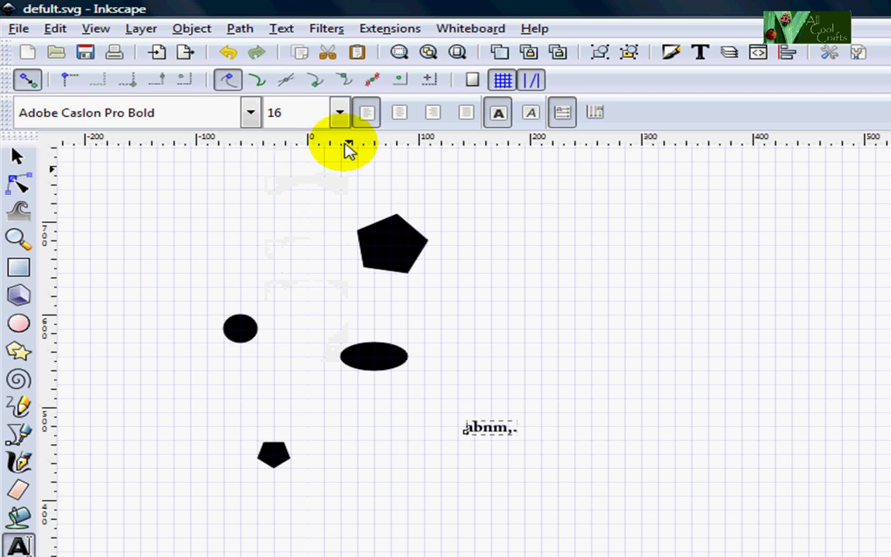
pyautogui.click(340, 114)
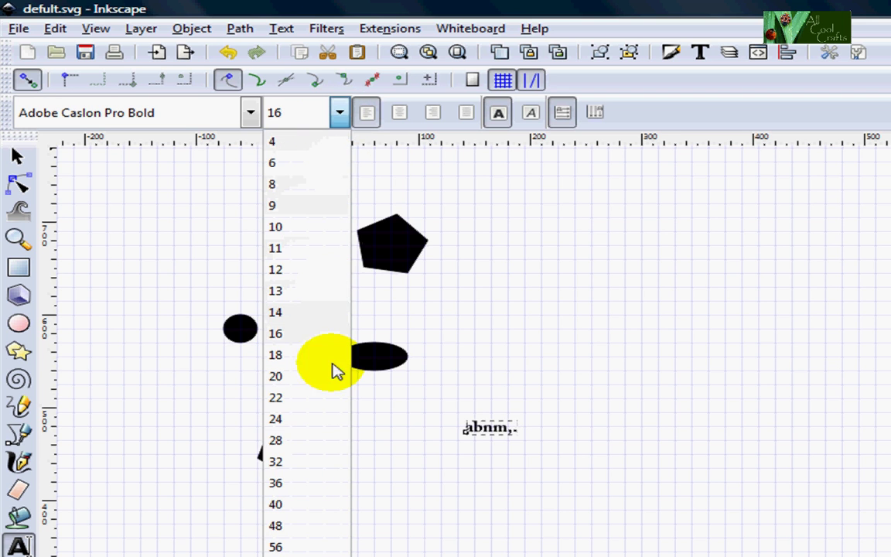
pyautogui.click(291, 399)
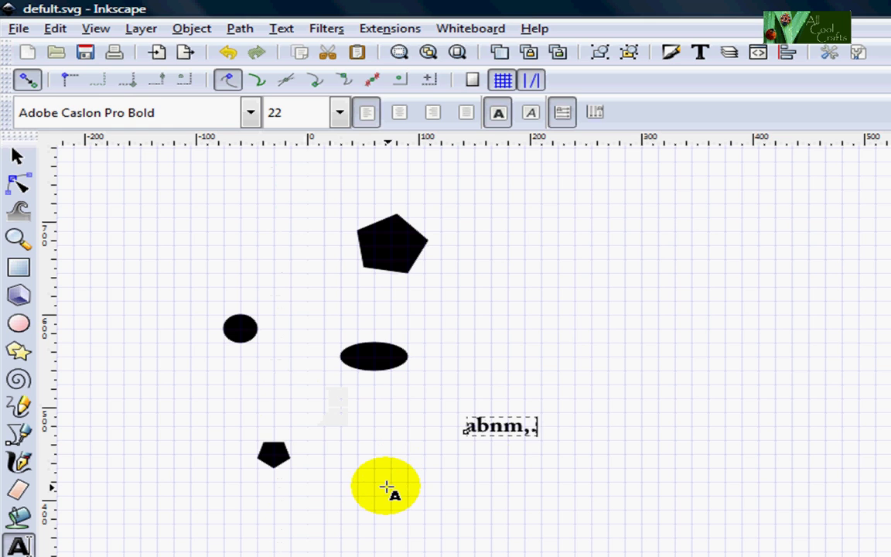